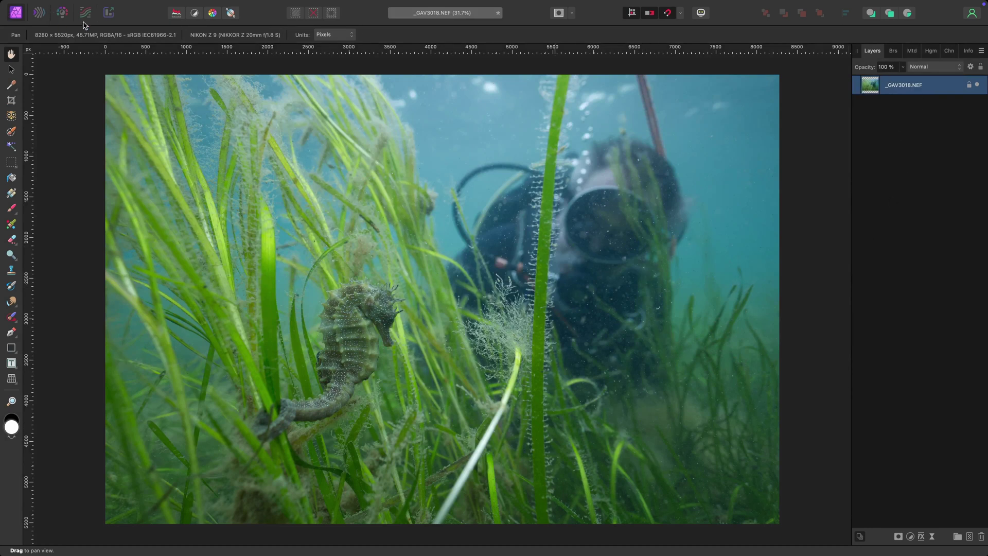
Show the adjustments list, then review the PNG, JPEG and GIF export formats for the seahorse photo.
{"action": "left_click", "coordinate": [910, 537]}
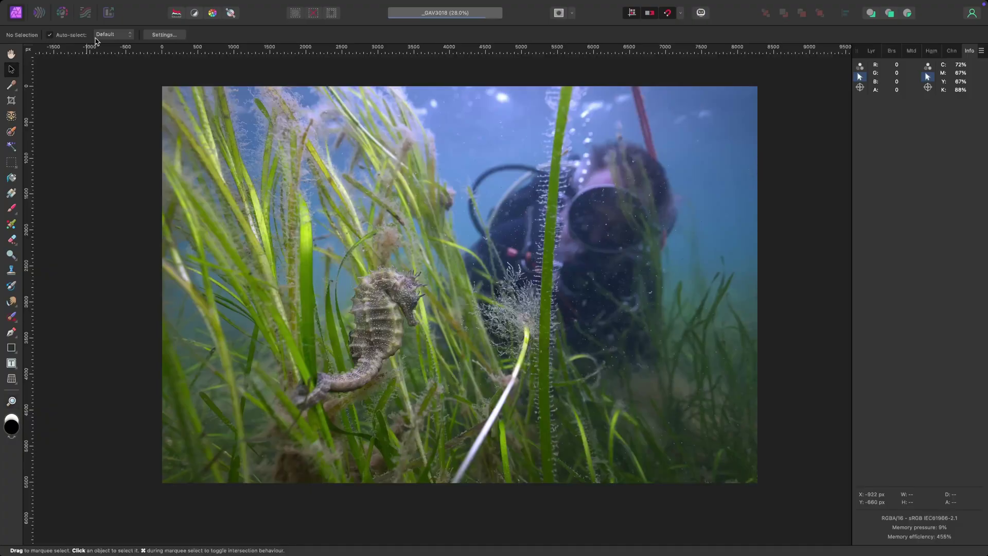
{"action": "left_click", "coordinate": [95, 6]}
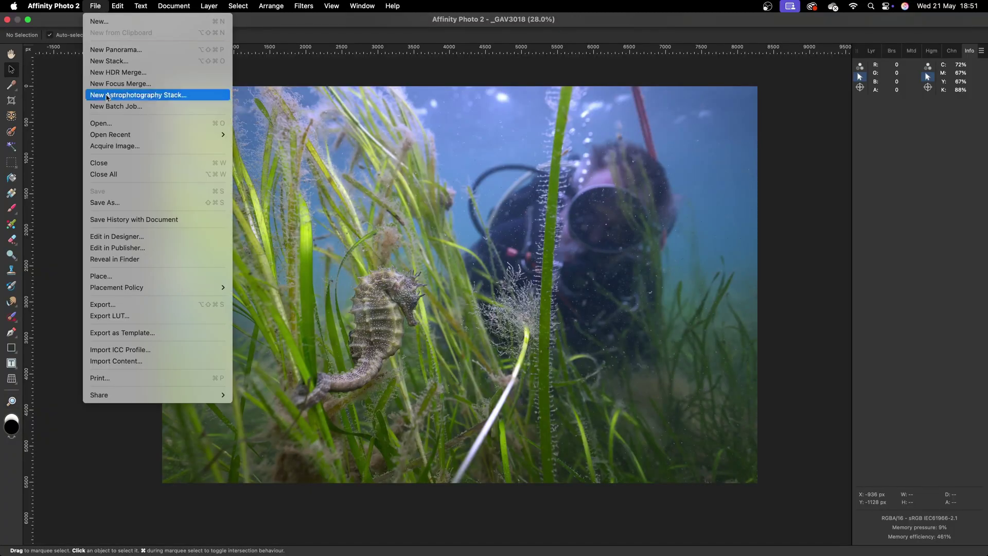
{"action": "left_click", "coordinate": [111, 307]}
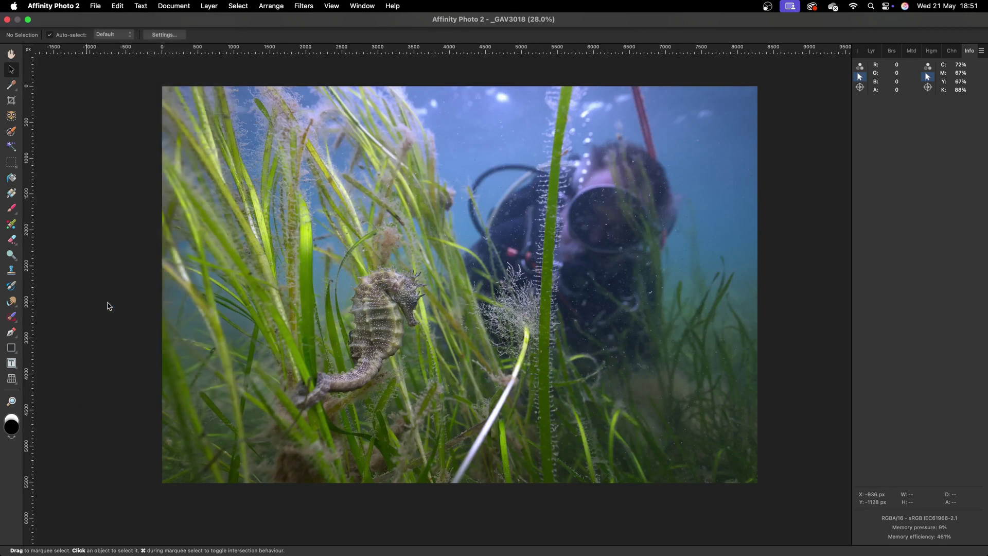
{"action": "left_click", "coordinate": [548, 88]}
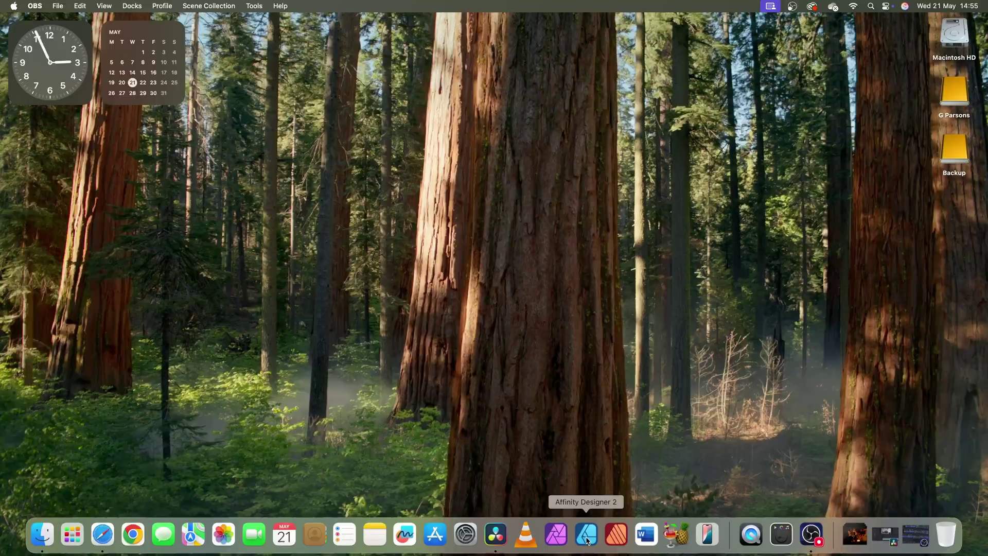
Launch Affinity Designer 2 from the Dock.
{"action": "left_click", "coordinate": [587, 540]}
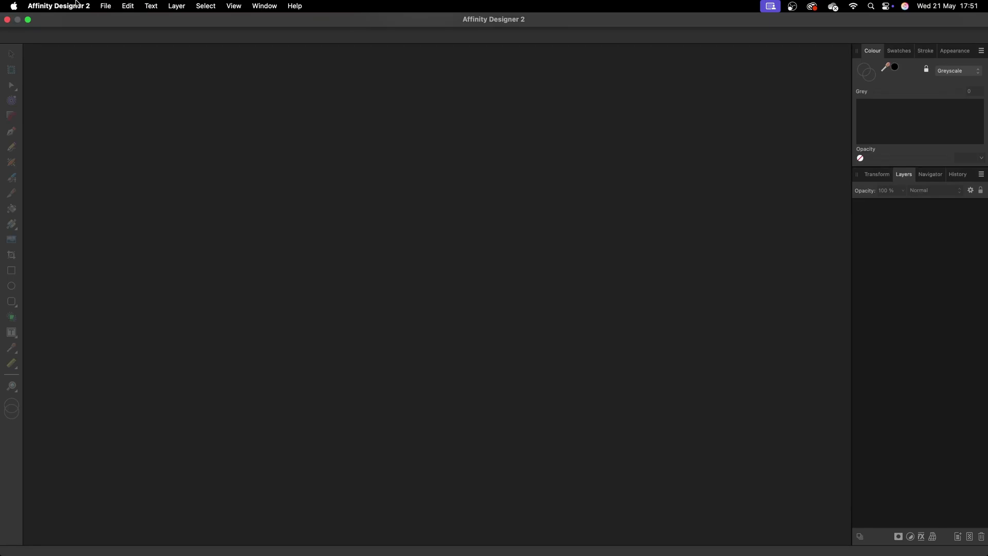
Open BDMLR_Fabriwall_Fabric_Display_3x2_v1 from the recent files list.
{"action": "left_click", "coordinate": [106, 7]}
{"action": "mouse_move", "coordinate": [196, 61]}
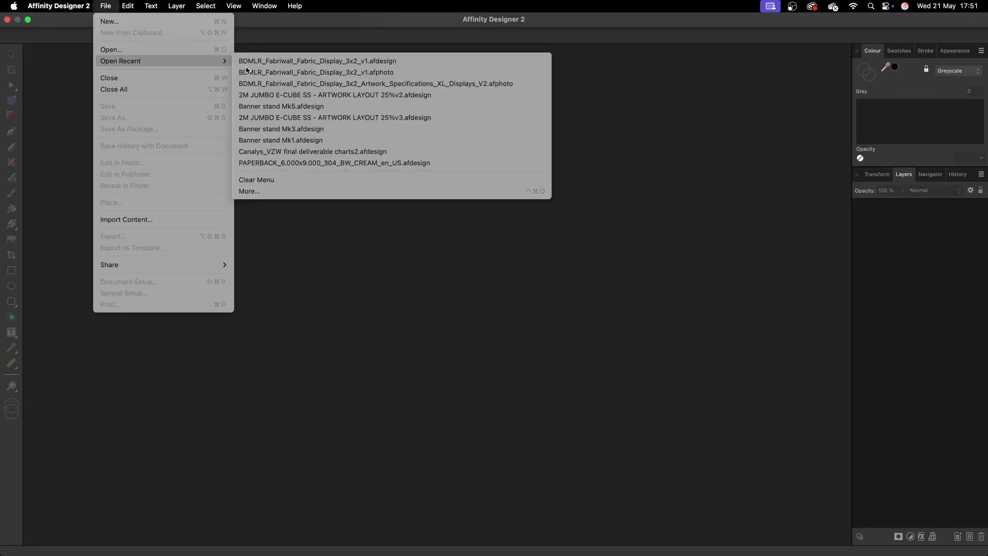
{"action": "left_click", "coordinate": [303, 64]}
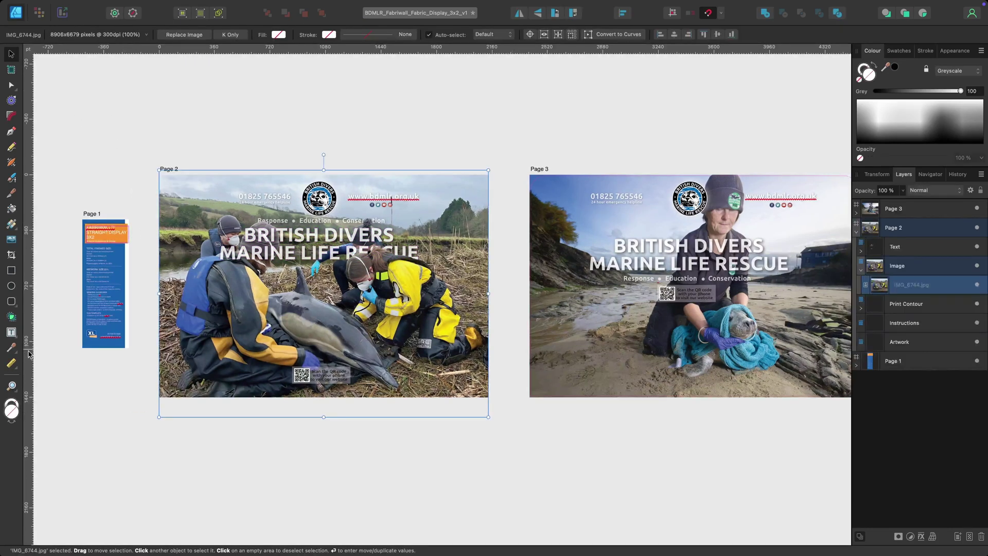
Zoom into Page 2's banner title and back out, collapse the Image group and hide the text.
{"action": "left_click", "coordinate": [11, 386]}
{"action": "left_click", "coordinate": [371, 294]}
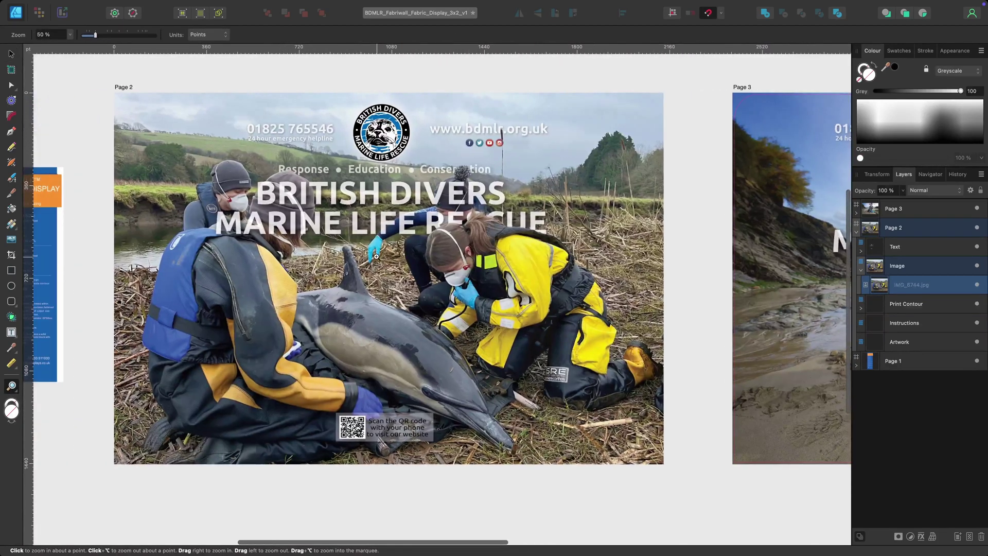
{"action": "left_click", "coordinate": [376, 256]}
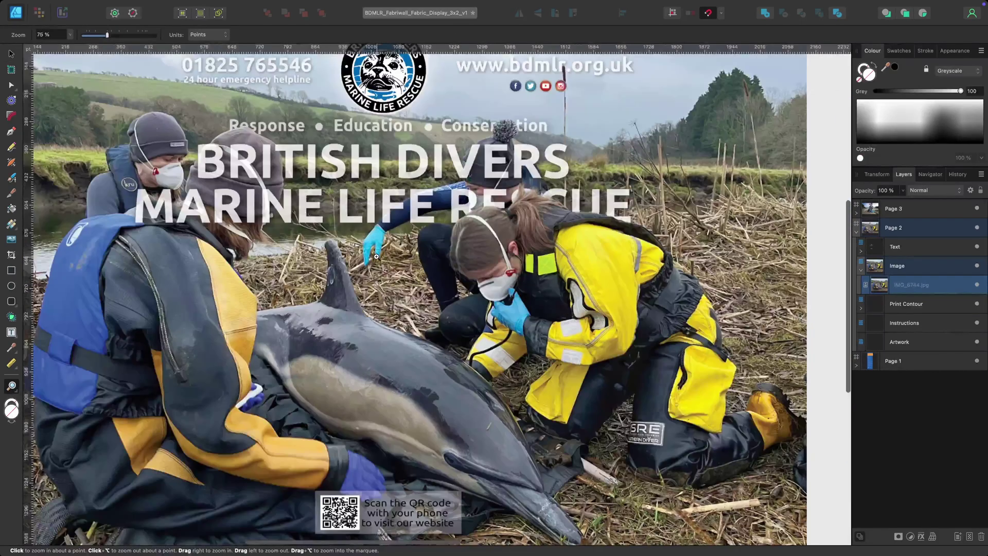
{"action": "left_click", "coordinate": [449, 261], "text": "alt"}
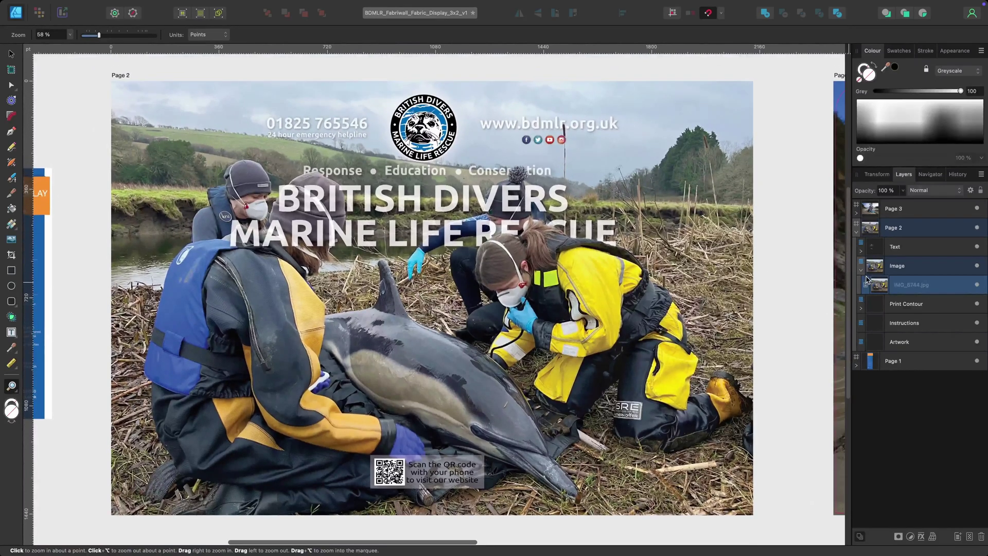
{"action": "left_click", "coordinate": [861, 270]}
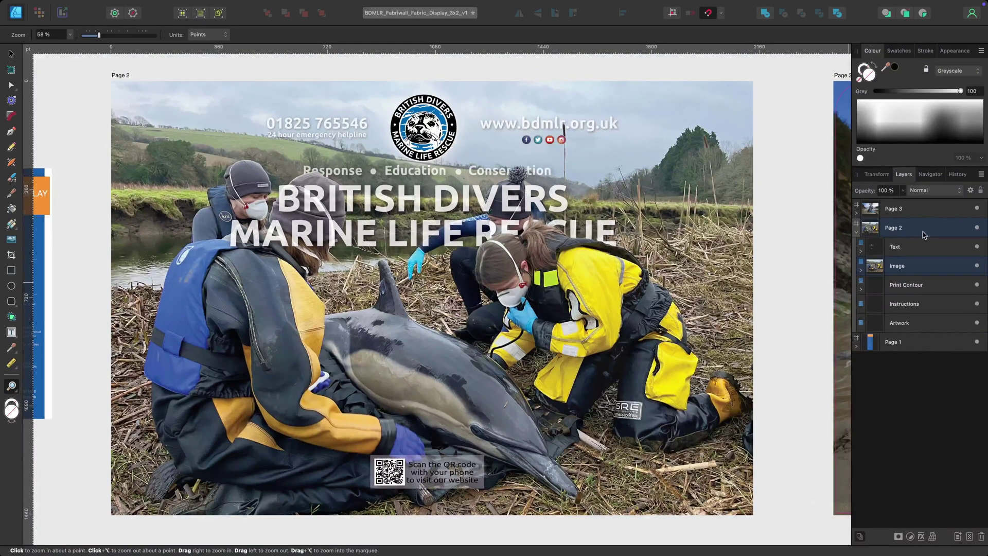
{"action": "left_click", "coordinate": [977, 248]}
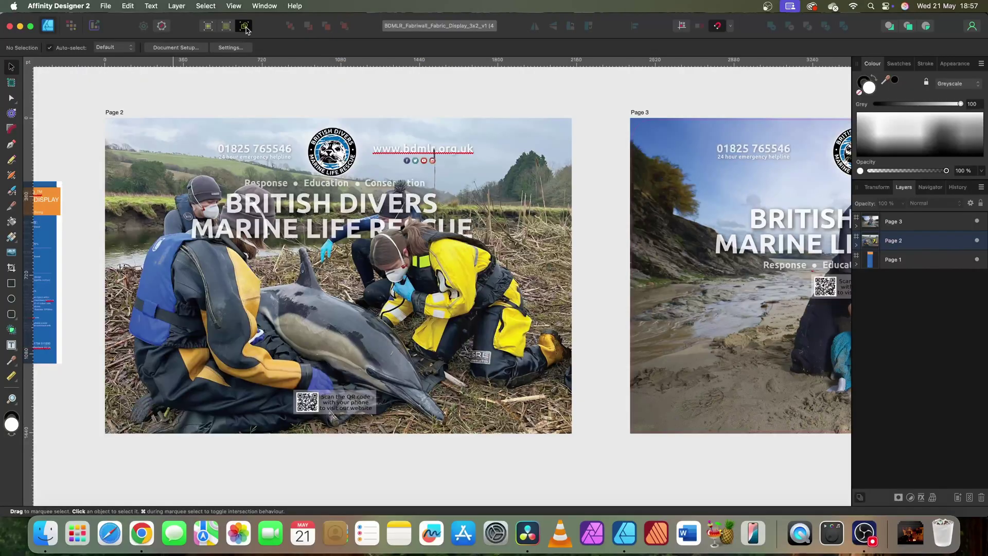
Switch to Wireframe view and nudge the BRITISH DIVERS MARINE LIFE RESCUE title slightly lower.
{"action": "left_click", "coordinate": [245, 26]}
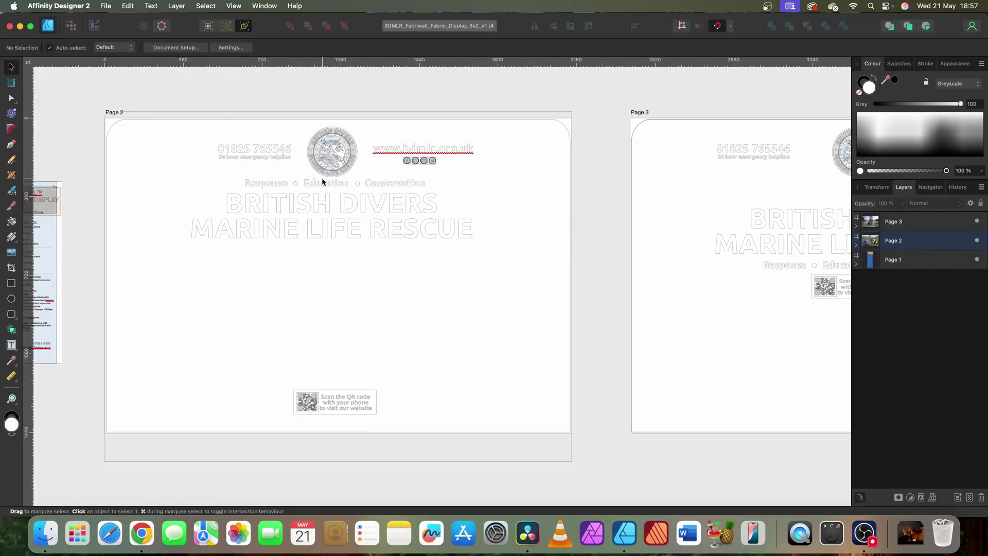
{"action": "left_click", "coordinate": [353, 235]}
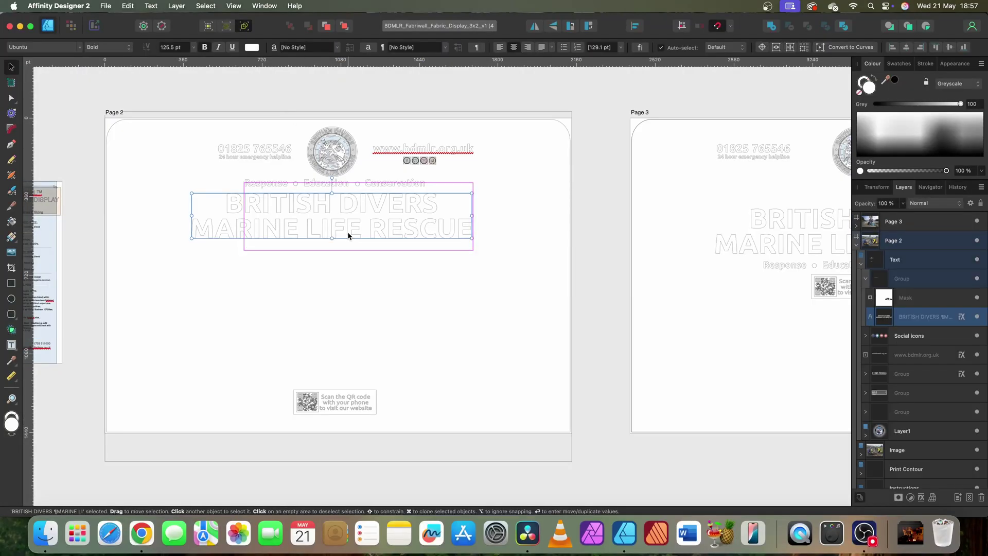
{"action": "left_click_drag", "start_coordinate": [335, 237], "coordinate": [333, 247]}
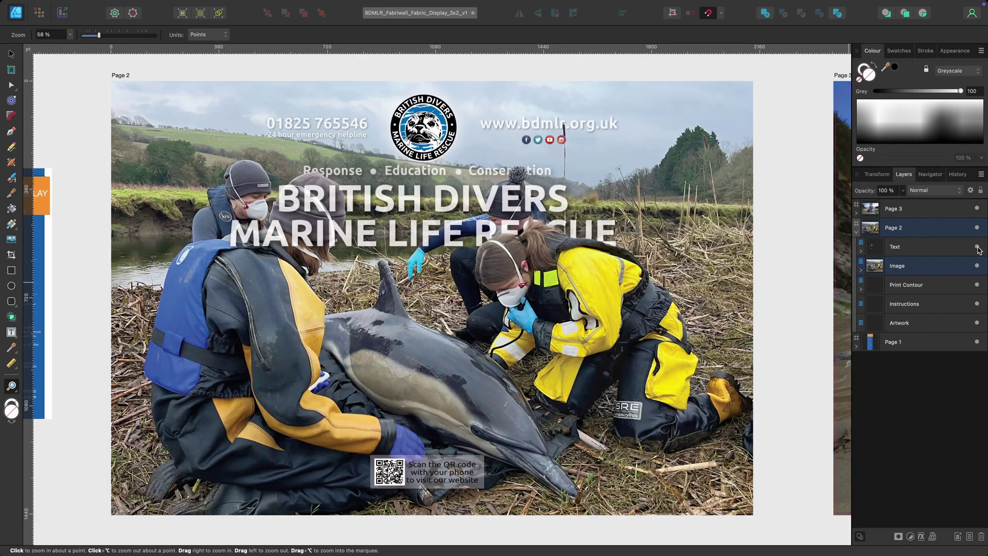
Toggle the Text layer's visibility off and on twice, ending with it shown.
{"action": "left_click", "coordinate": [978, 248]}
{"action": "left_click", "coordinate": [977, 248]}
{"action": "left_click", "coordinate": [977, 248]}
{"action": "left_click", "coordinate": [978, 248]}
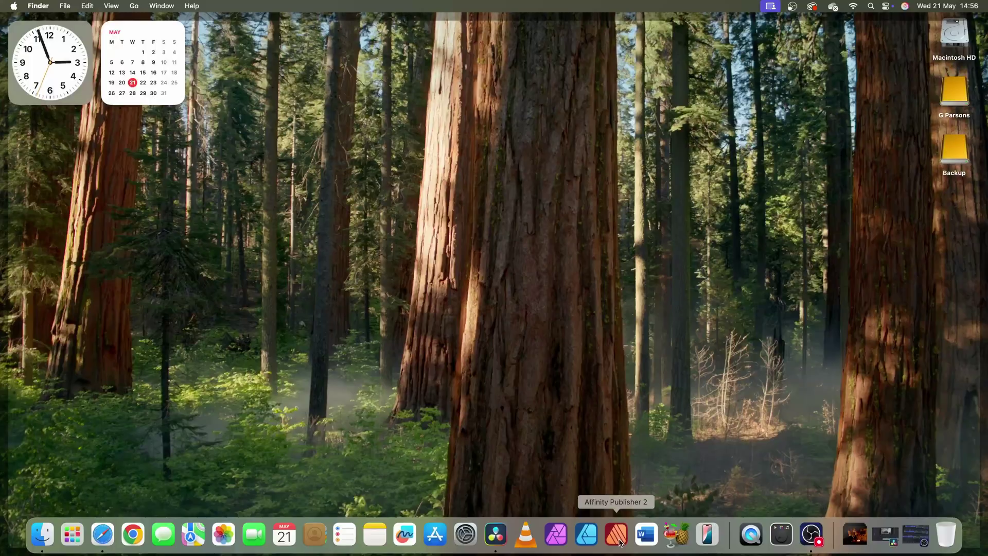
Launch Affinity Publisher 2 from the Dock with the Turlington Jones book.
{"action": "left_click", "coordinate": [618, 535]}
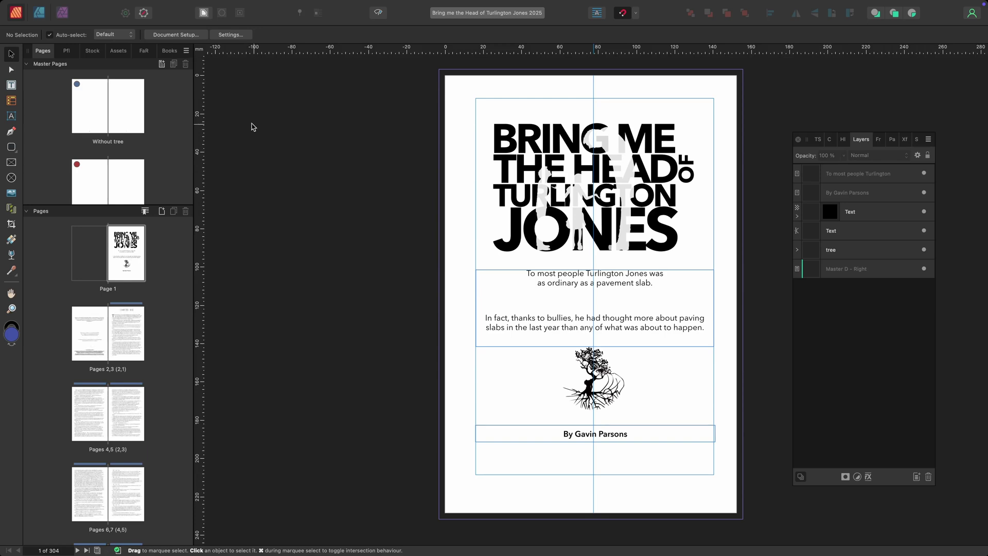
Open the Without tree and With tree masters, then view the pages 4,5 spread.
{"action": "double_click", "coordinate": [92, 112]}
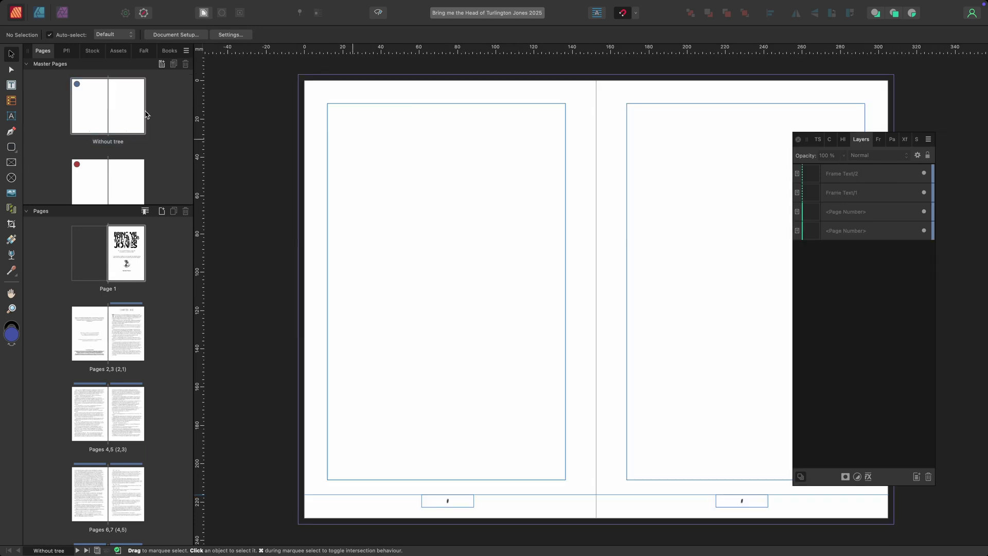
{"action": "left_click", "coordinate": [105, 182]}
{"action": "double_click", "coordinate": [104, 182]}
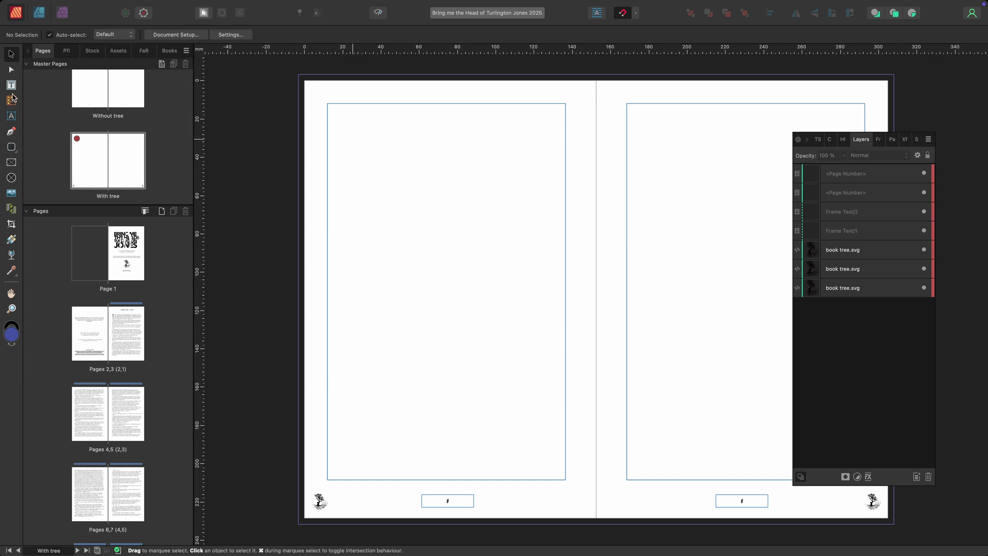
{"action": "double_click", "coordinate": [108, 413]}
{"action": "left_click", "coordinate": [817, 138]}
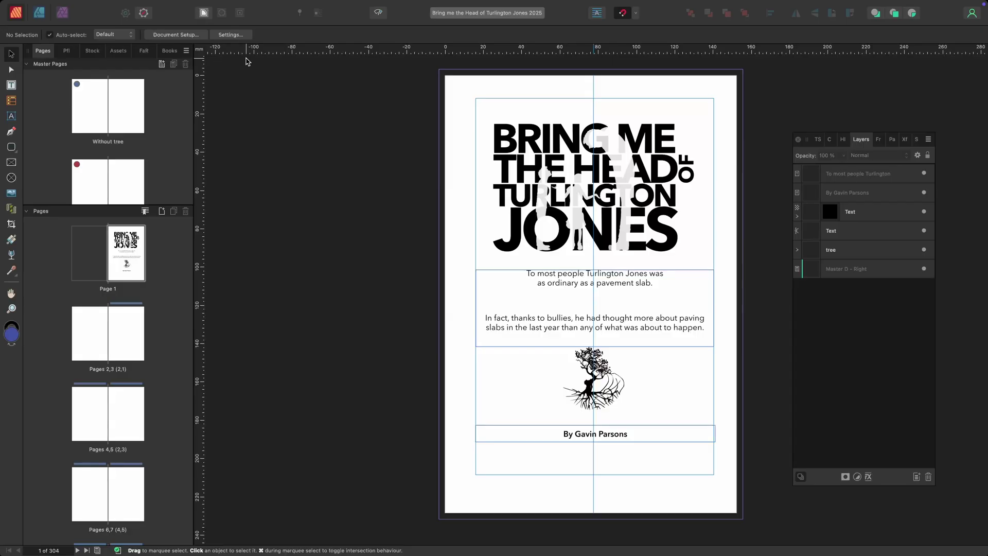
Reopen the With tree master, zoom into its bottom-left corner and select the tree graphic.
{"action": "double_click", "coordinate": [104, 110]}
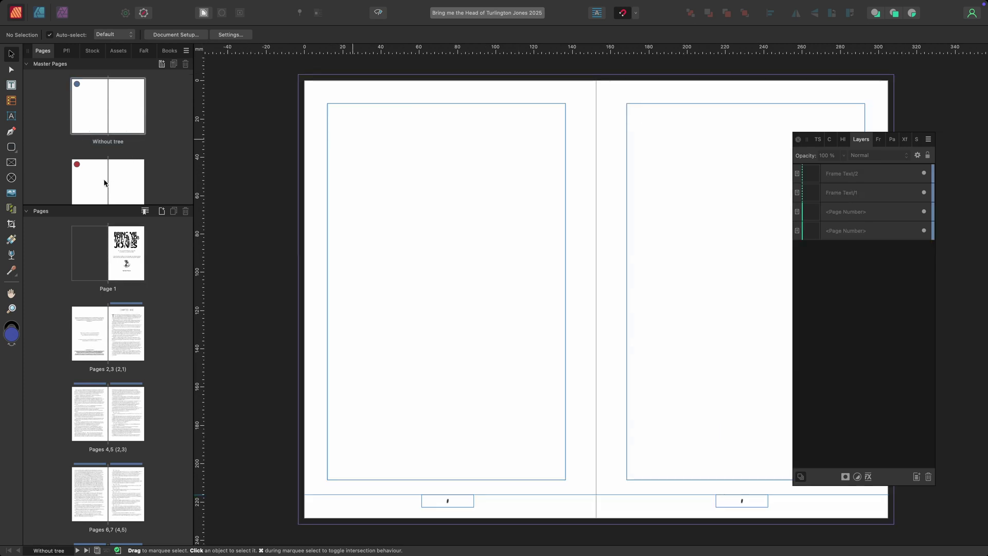
{"action": "double_click", "coordinate": [103, 182]}
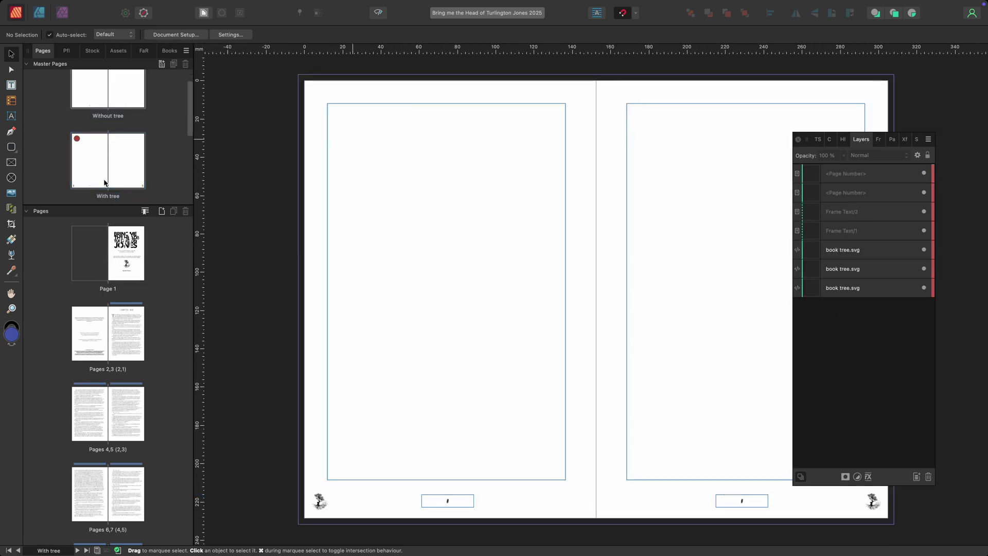
{"action": "left_click", "coordinate": [16, 309]}
{"action": "left_click_drag", "start_coordinate": [324, 502], "coordinate": [526, 484]}
{"action": "left_click", "coordinate": [10, 54]}
{"action": "left_click", "coordinate": [310, 437]}
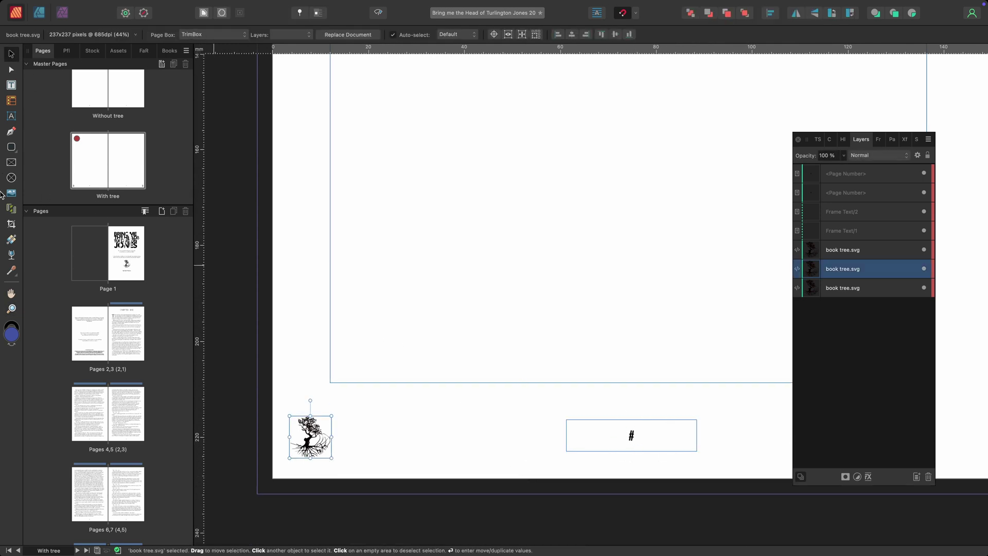
Go to the Pages 2,3 spread, select the Chapter One text frame and scroll around.
{"action": "double_click", "coordinate": [108, 333]}
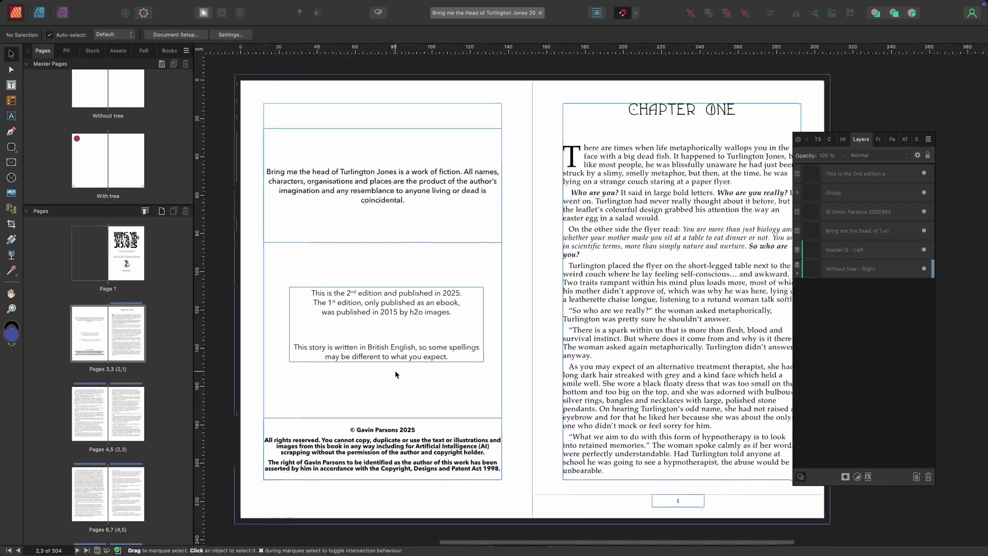
{"action": "scroll", "coordinate": [410, 368], "scroll_direction": "up", "scroll_amount": 3}
{"action": "left_click", "coordinate": [622, 345]}
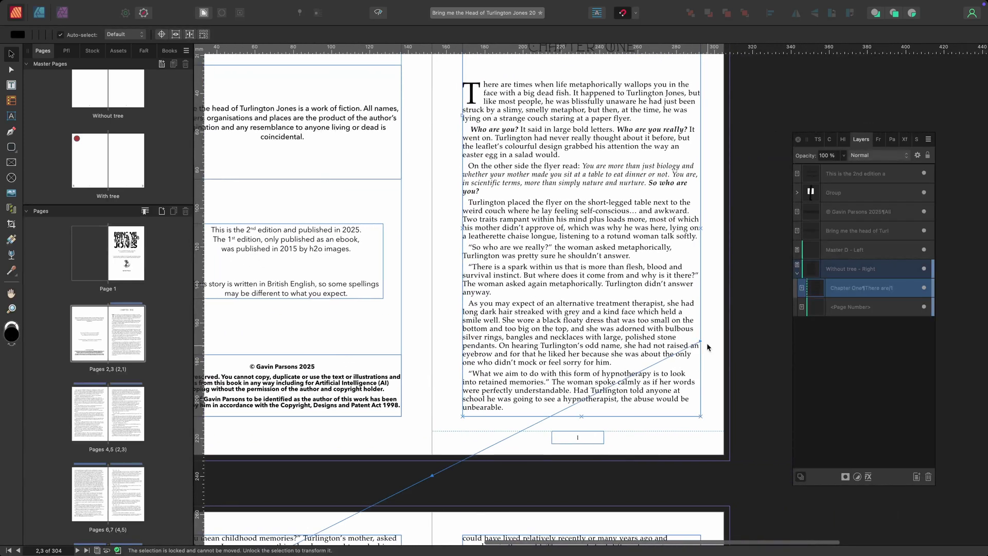
{"action": "scroll", "coordinate": [490, 423], "scroll_direction": "down", "scroll_amount": 5}
{"action": "scroll", "coordinate": [489, 422], "scroll_direction": "left", "scroll_amount": 4}
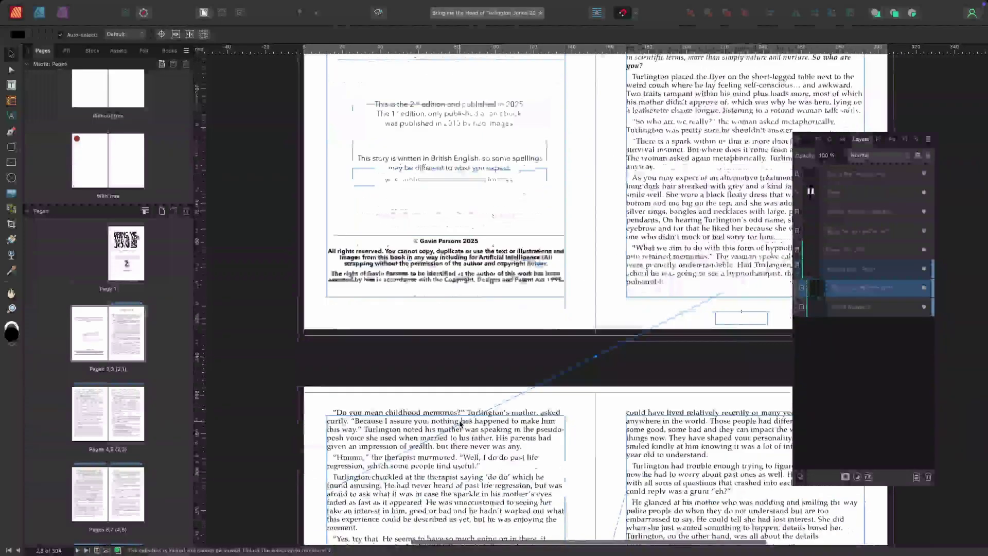
{"action": "scroll", "coordinate": [489, 371], "scroll_direction": "down", "scroll_amount": 8}
{"action": "scroll", "coordinate": [489, 370], "scroll_direction": "right", "scroll_amount": 2}
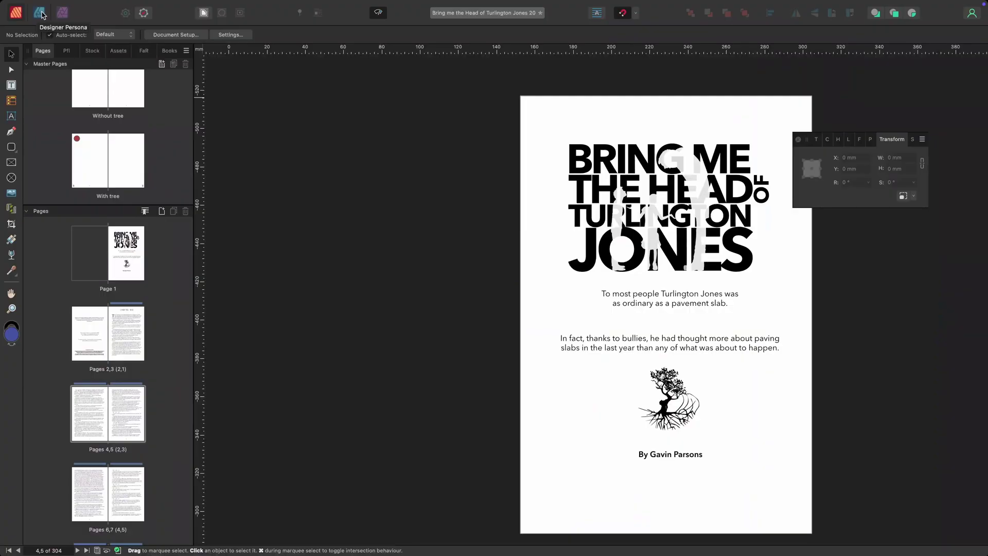
Switch through the Designer and Photo personas, then return to the Publisher persona.
{"action": "left_click", "coordinate": [39, 13]}
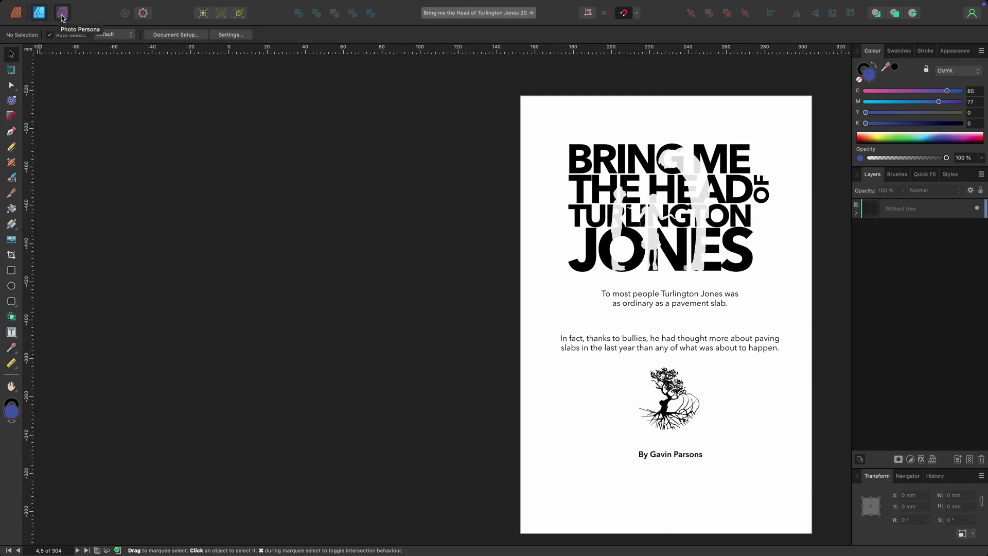
{"action": "left_click", "coordinate": [62, 14]}
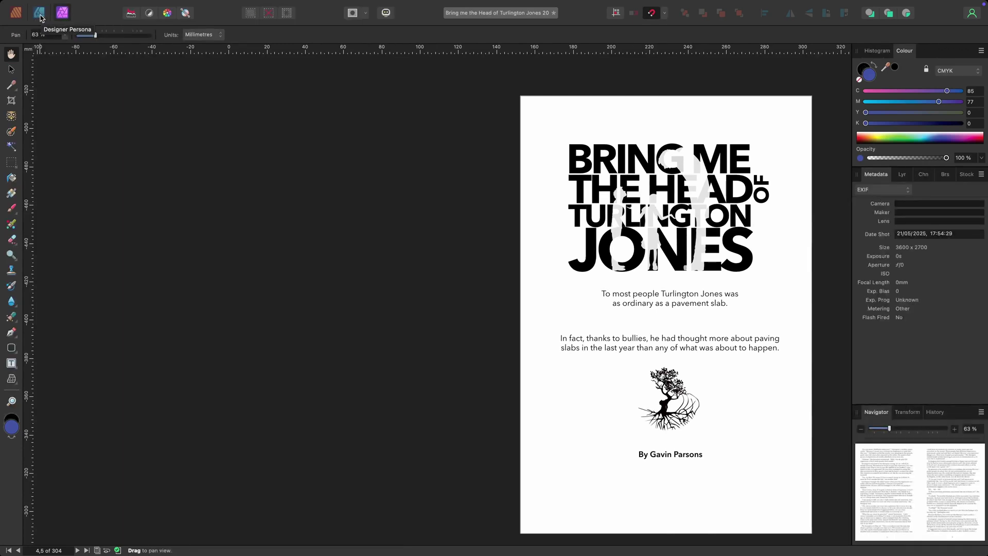
{"action": "left_click", "coordinate": [39, 13]}
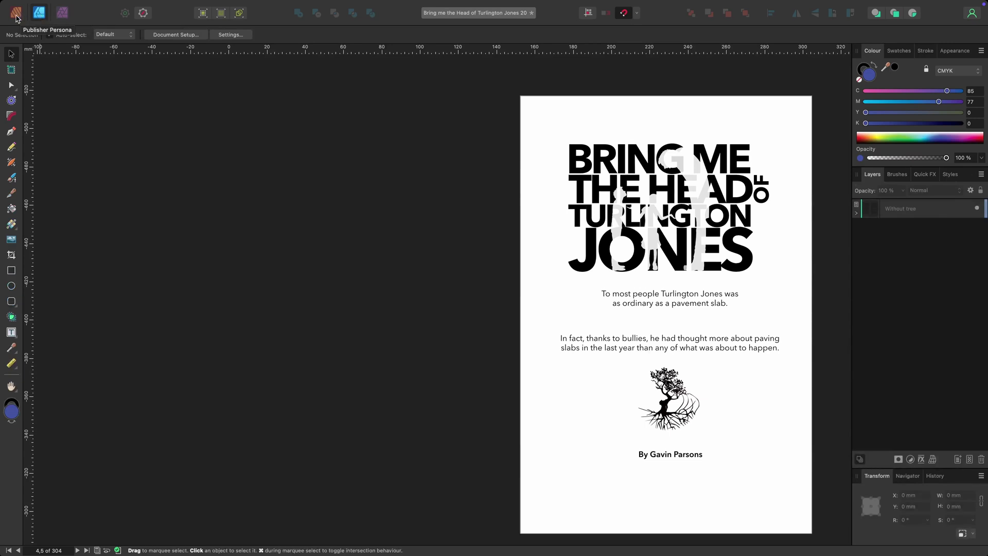
{"action": "left_click", "coordinate": [16, 13]}
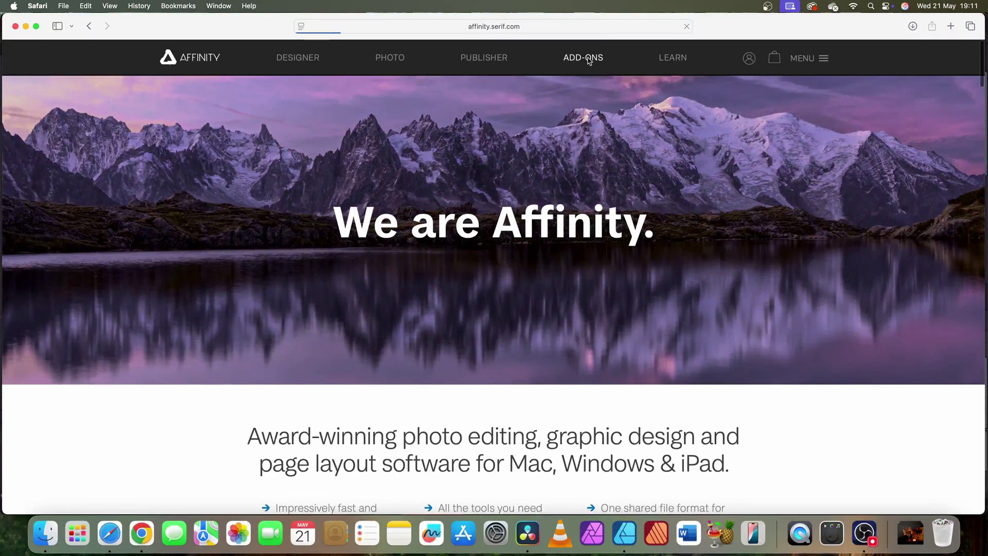
Scroll the Add-ons page down to the 180 Smoke and Cloud Brushes and Grave Etcher Brush Pack.
{"action": "scroll", "coordinate": [507, 220], "scroll_direction": "down", "scroll_amount": 5}
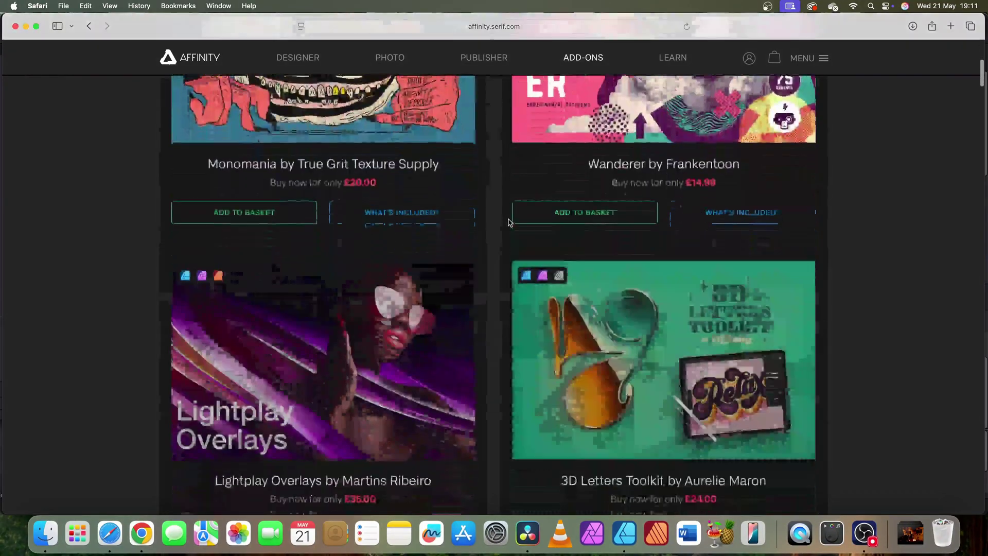
{"action": "scroll", "coordinate": [508, 222], "scroll_direction": "down", "scroll_amount": 15}
{"action": "scroll", "coordinate": [508, 222], "scroll_direction": "down", "scroll_amount": 20}
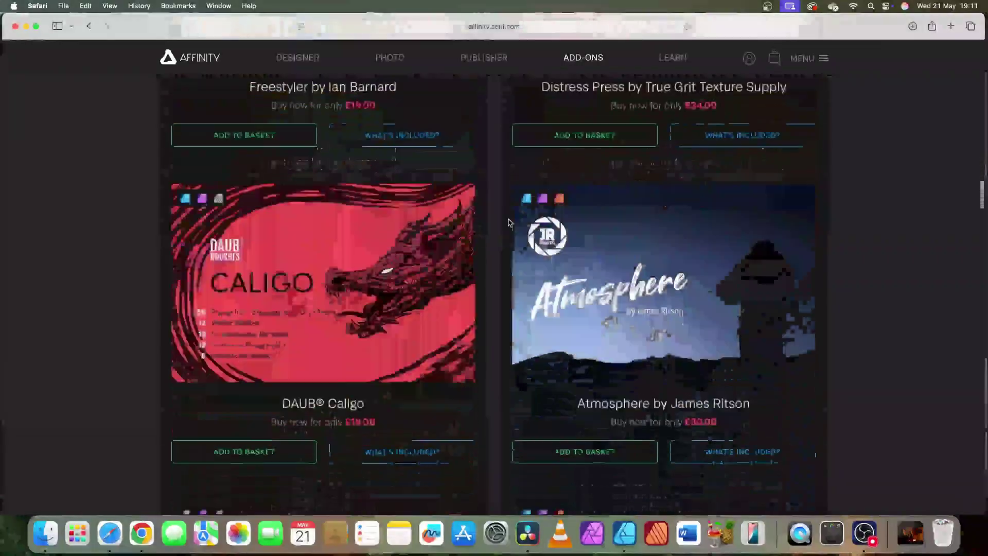
{"action": "scroll", "coordinate": [508, 222], "scroll_direction": "down", "scroll_amount": 10}
{"action": "scroll", "coordinate": [509, 223], "scroll_direction": "down", "scroll_amount": 10}
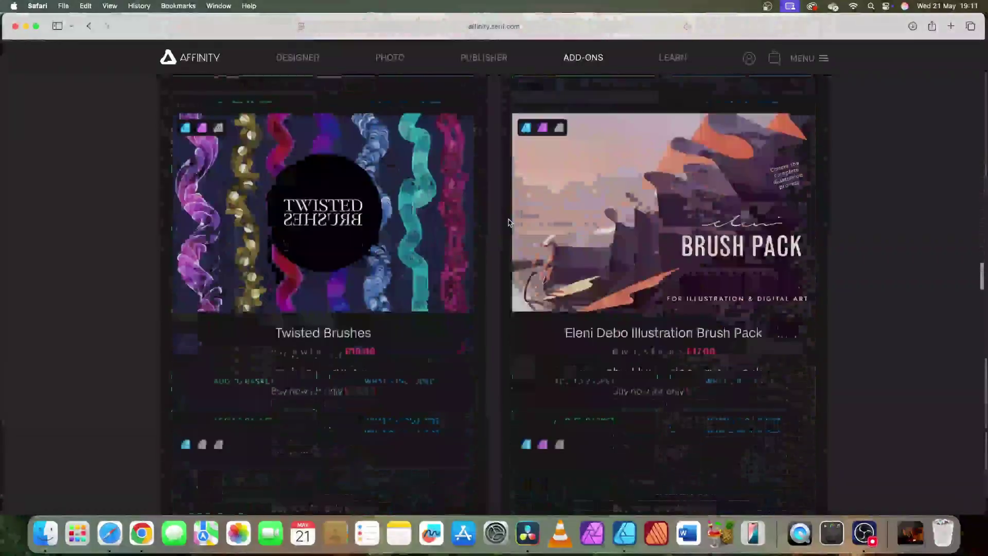
{"action": "scroll", "coordinate": [510, 222], "scroll_direction": "down", "scroll_amount": 18}
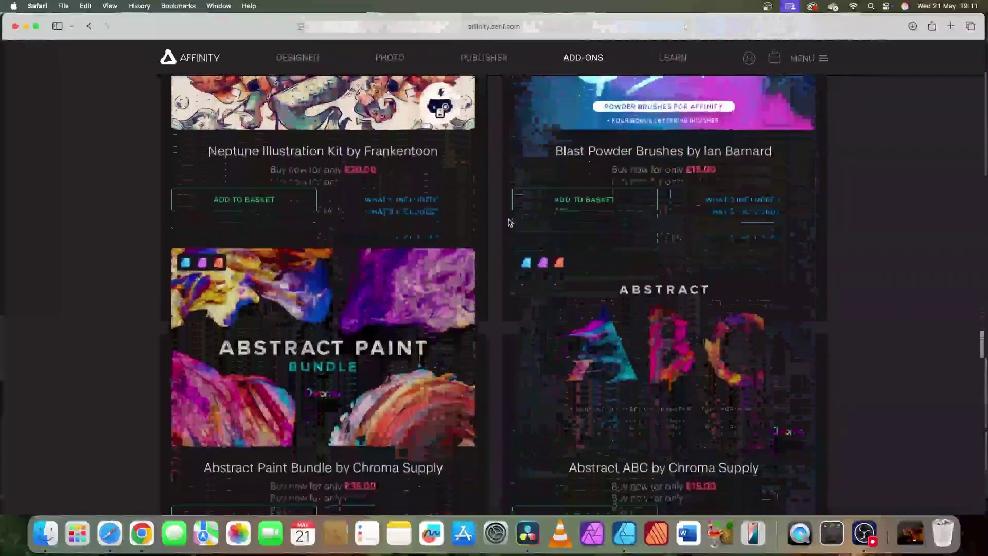
{"action": "scroll", "coordinate": [509, 222], "scroll_direction": "down", "scroll_amount": 20}
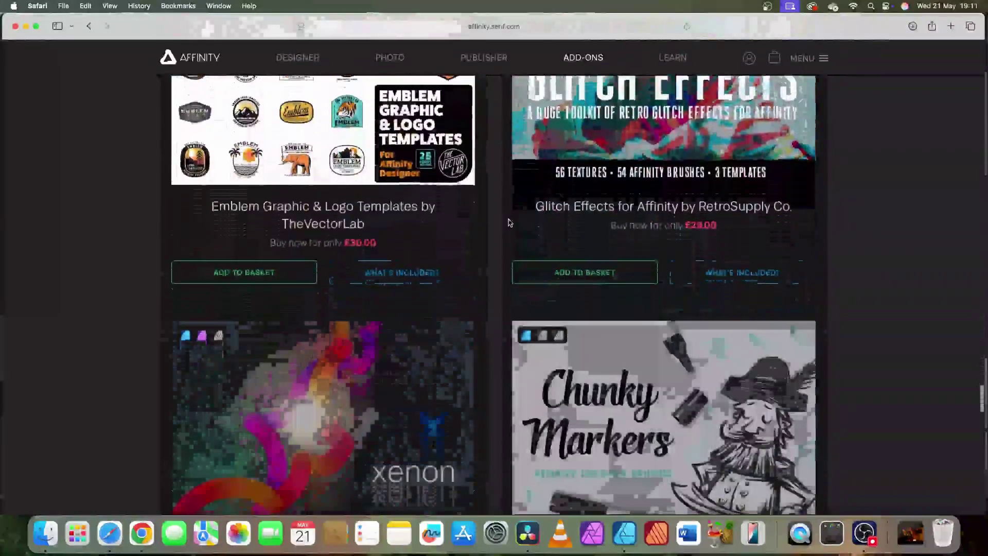
{"action": "scroll", "coordinate": [510, 223], "scroll_direction": "down", "scroll_amount": 18}
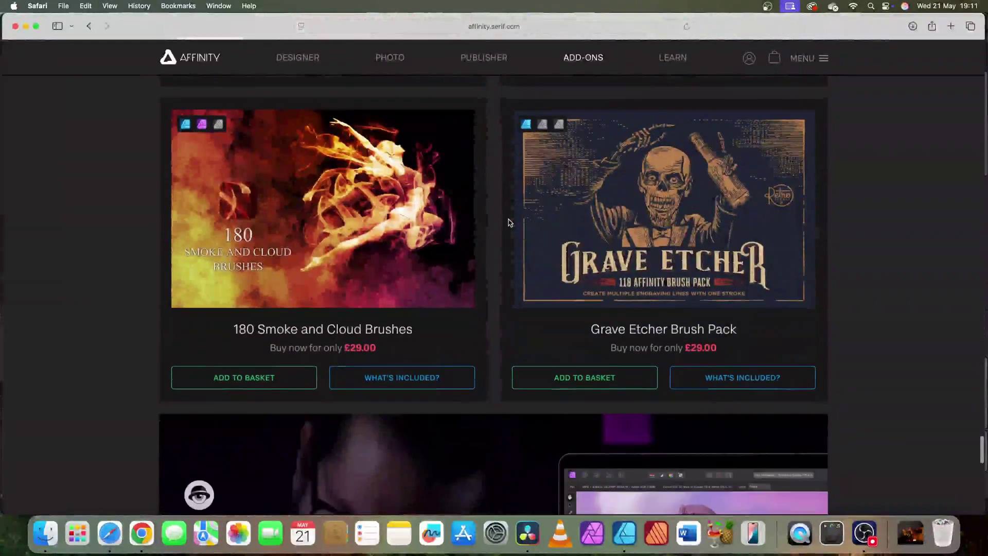